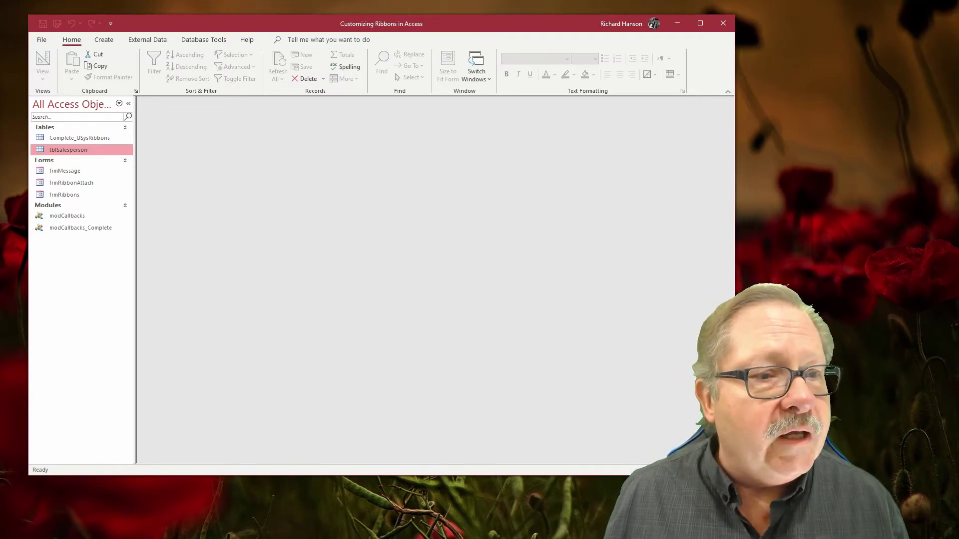
# Open the tblSalesperson datasheet and try descending and ascending sorts on the salespeople
pyautogui.doubleClick(79, 150)
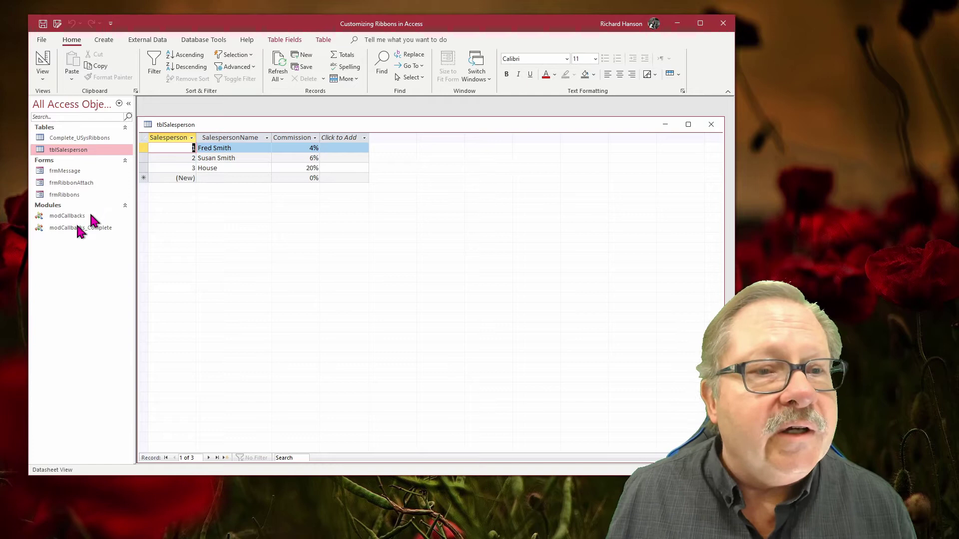
pyautogui.moveTo(219, 129); pyautogui.dragTo(225, 119)
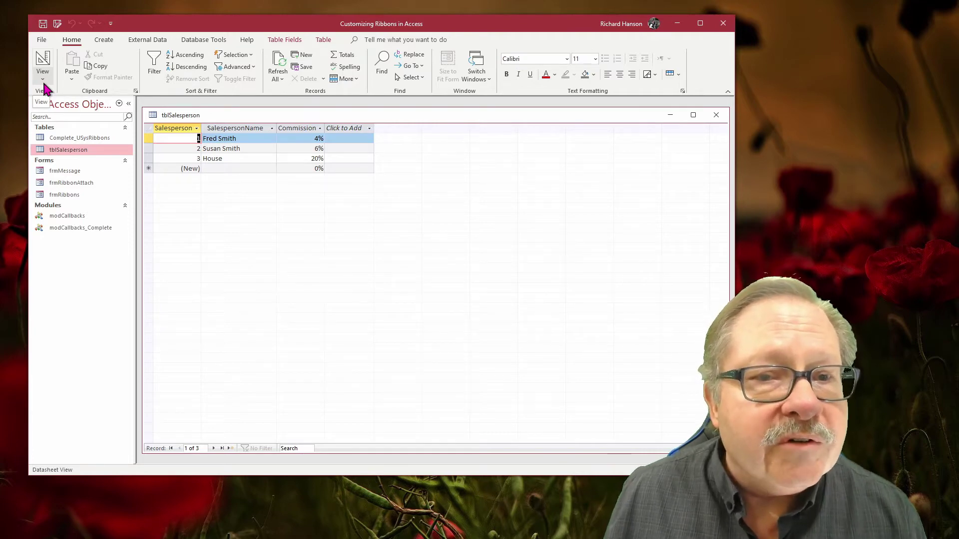
pyautogui.click(186, 66)
pyautogui.click(185, 54)
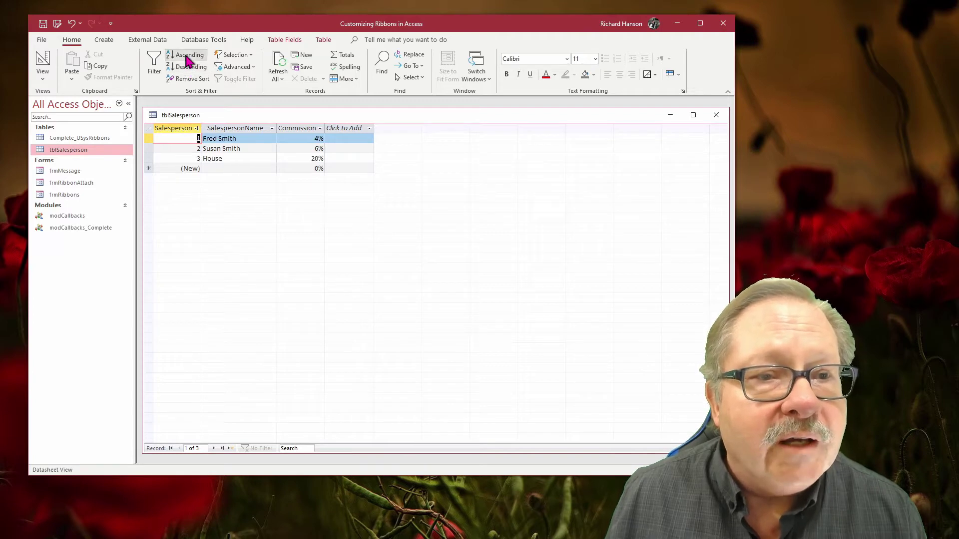
pyautogui.click(188, 67)
# Clear the sort back to ID order and look through the View and Switch Windows menus
pyautogui.click(189, 79)
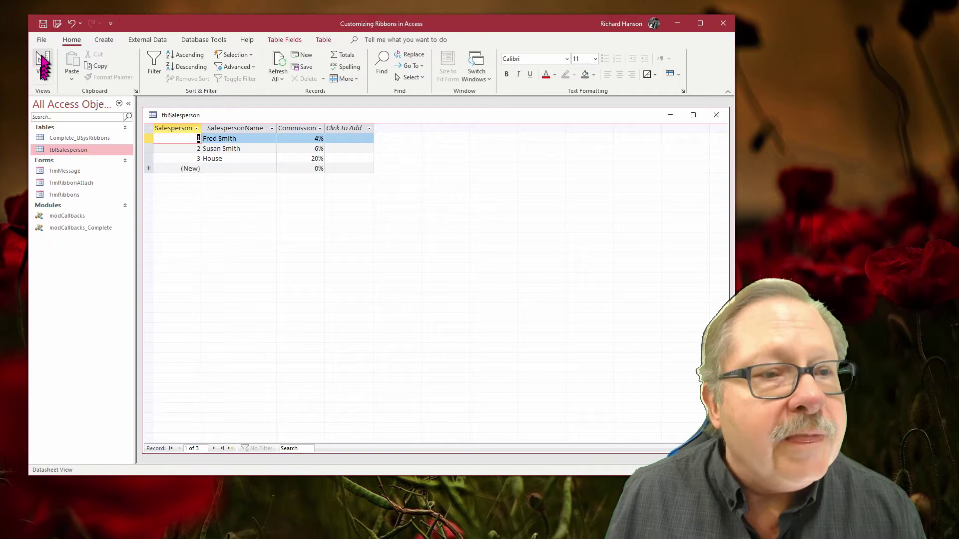
pyautogui.click(43, 81)
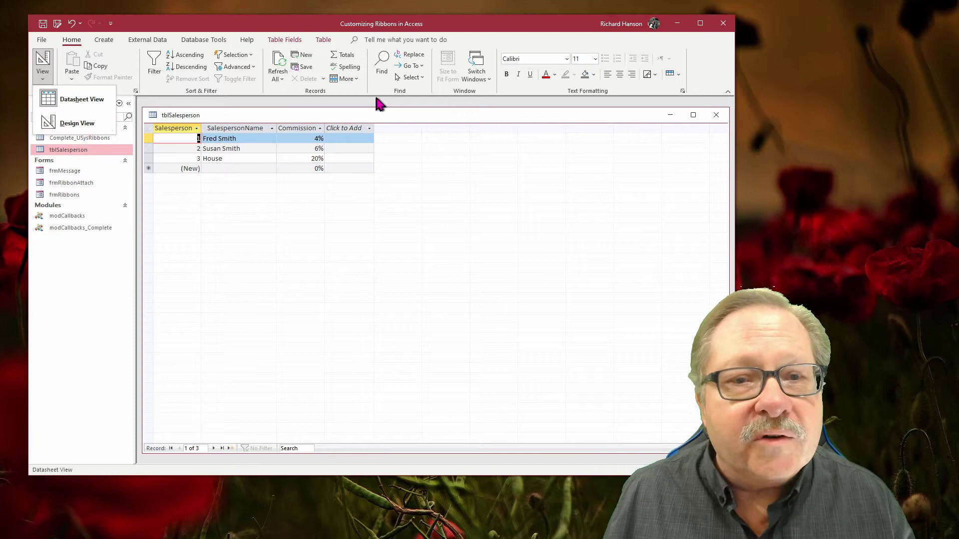
pyautogui.click(479, 80)
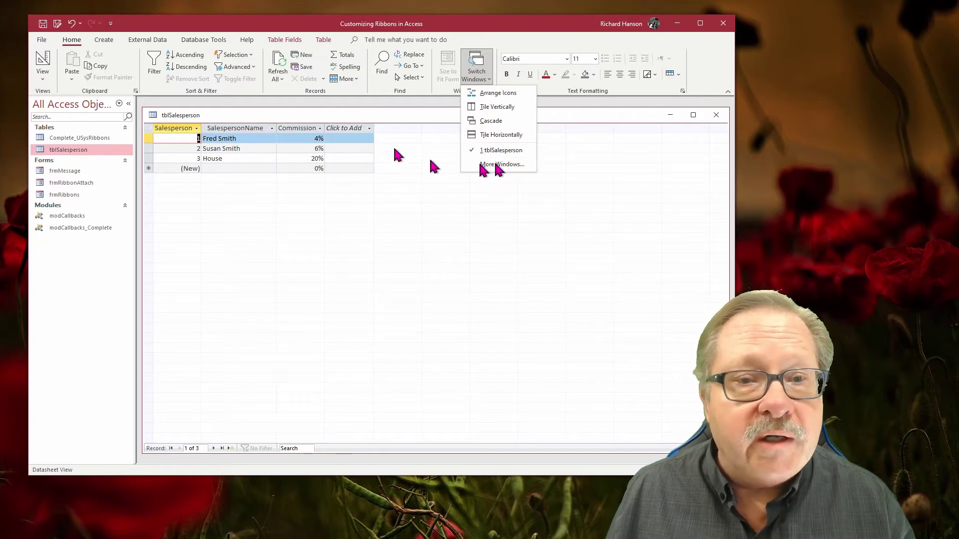
pyautogui.click(422, 65)
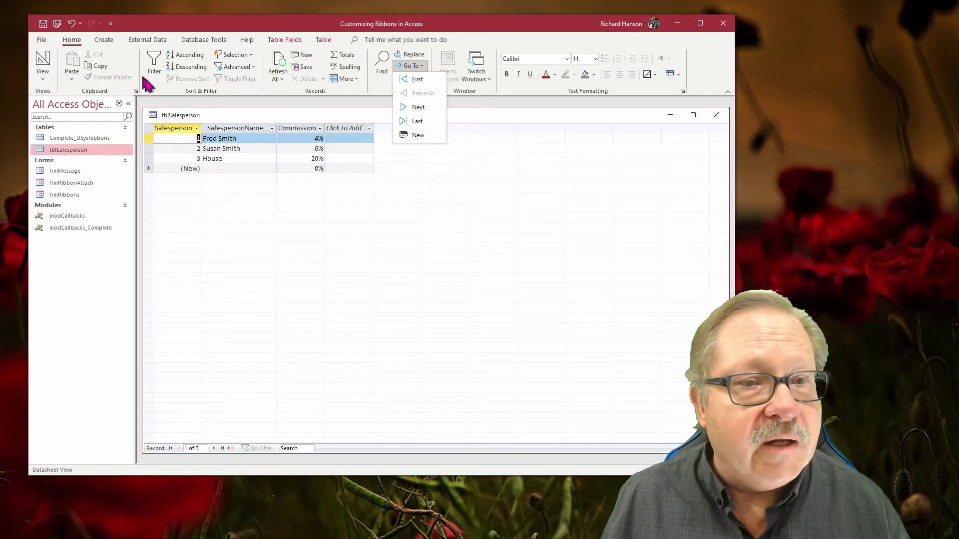
pyautogui.click(72, 80)
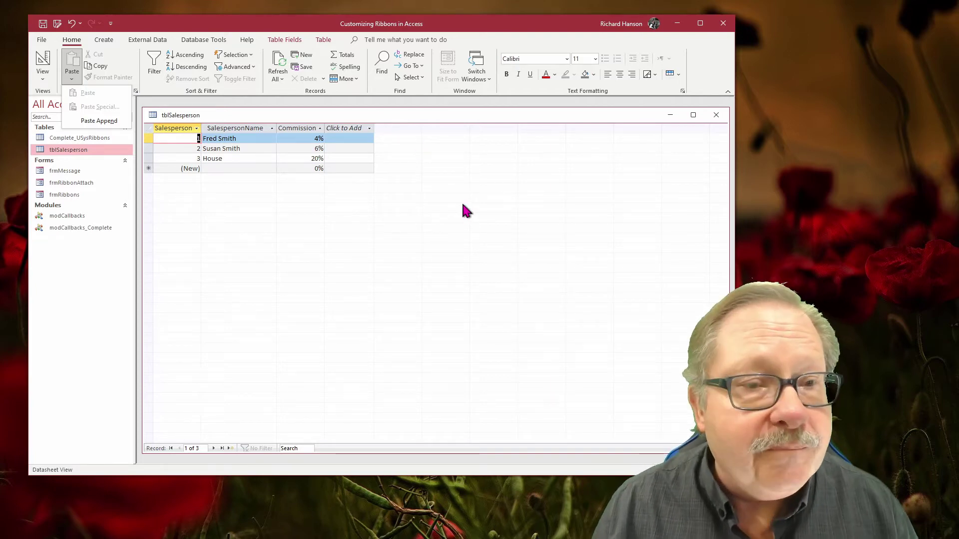
pyautogui.rightClick(497, 73)
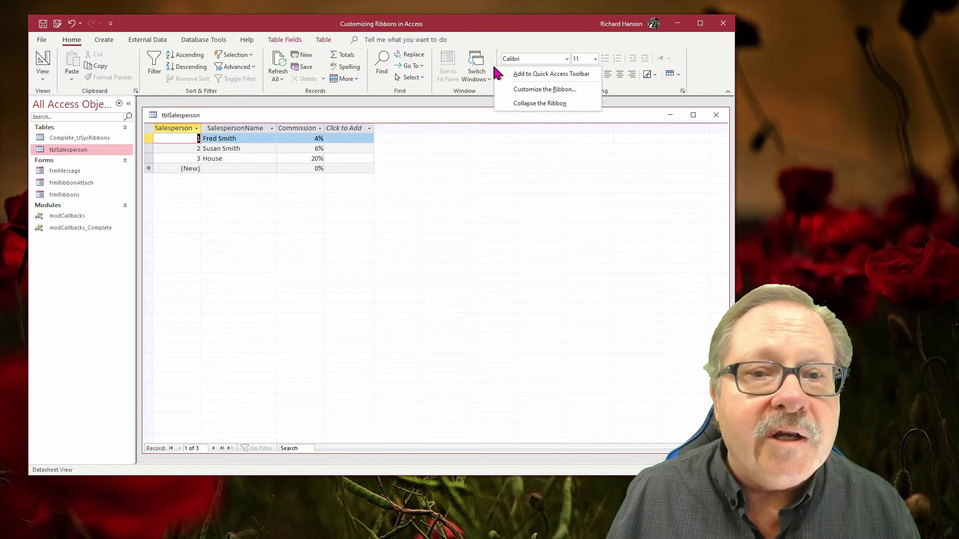
pyautogui.click(558, 95)
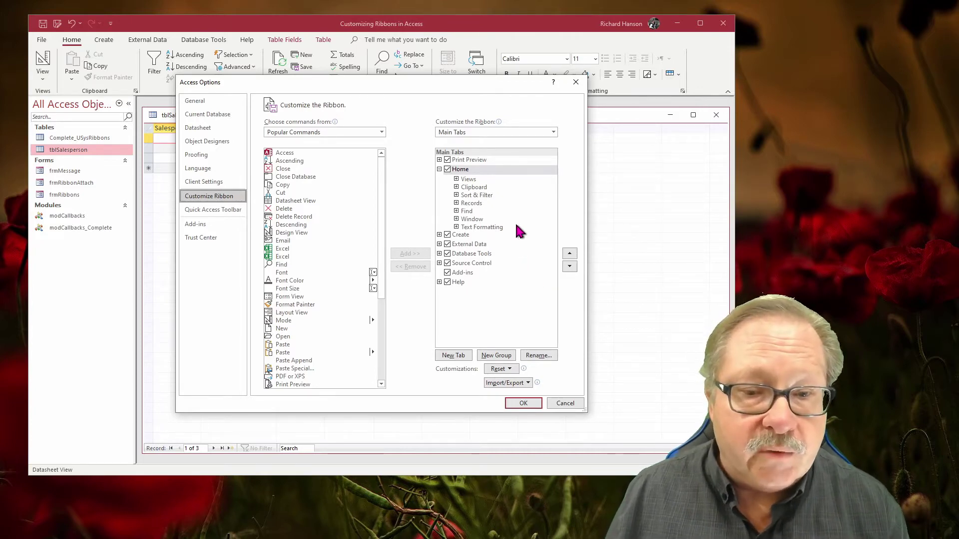
pyautogui.click(439, 169)
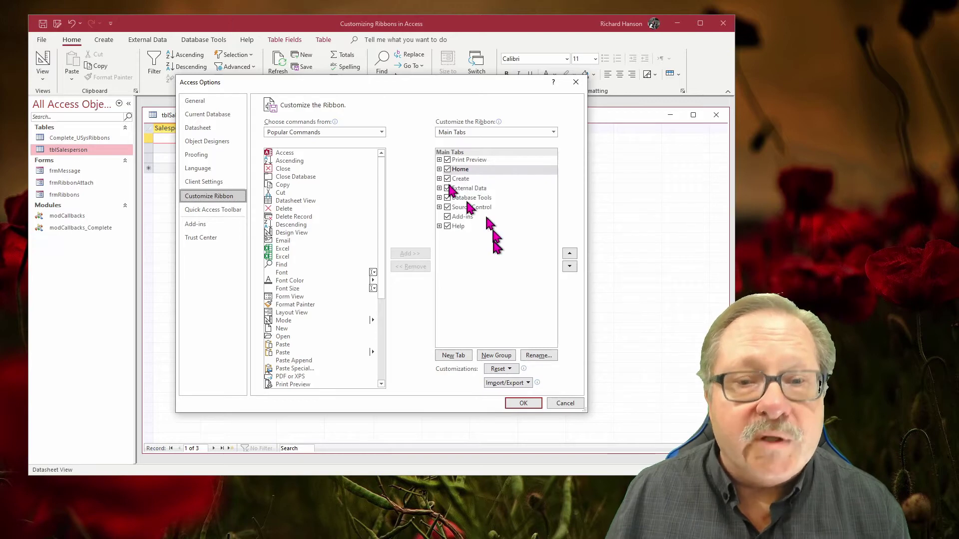
pyautogui.click(522, 404)
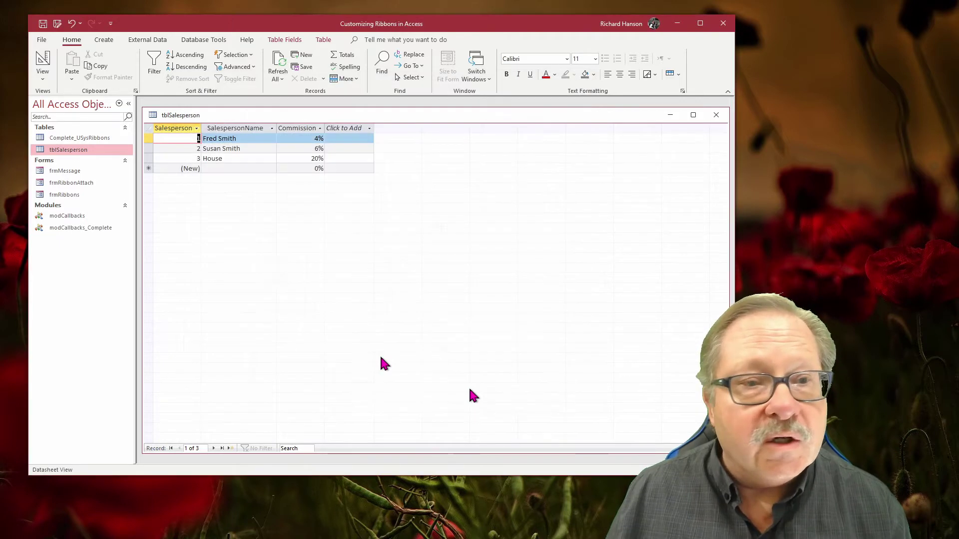
pyautogui.click(104, 39)
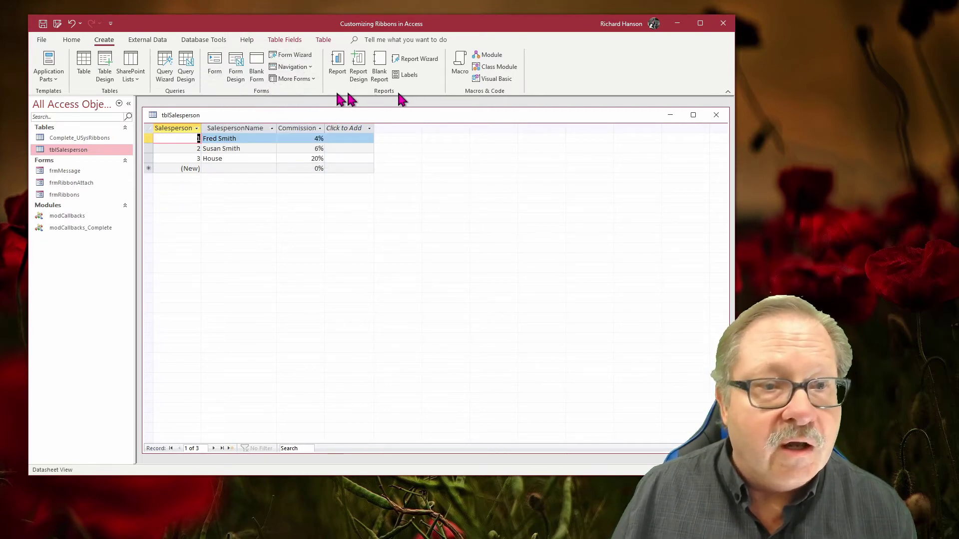
pyautogui.click(72, 40)
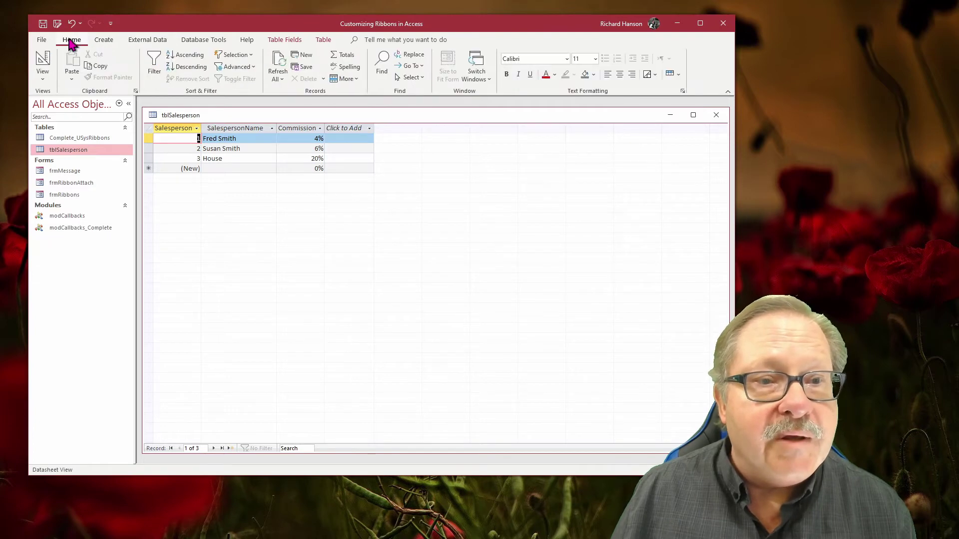
pyautogui.click(682, 91)
pyautogui.moveTo(380, 116); pyautogui.dragTo(473, 185)
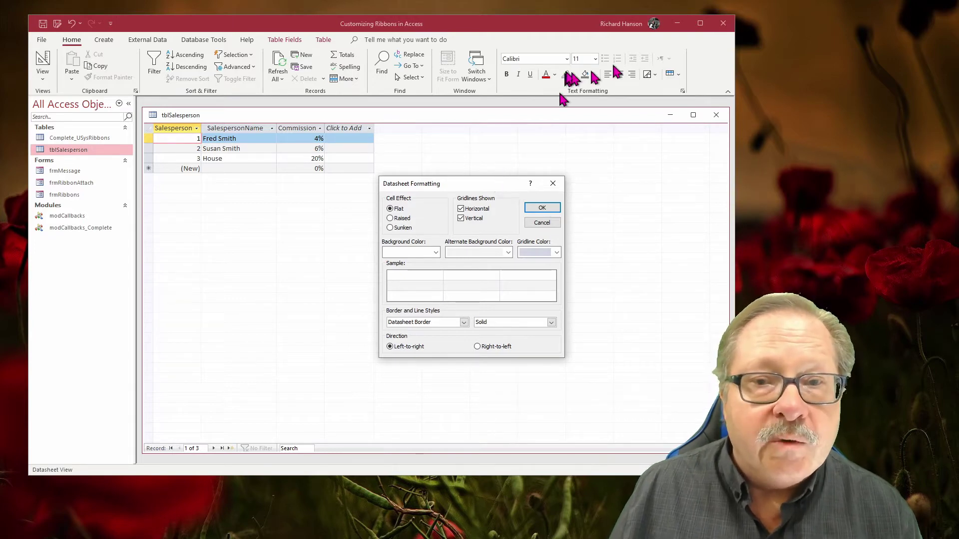
pyautogui.click(554, 184)
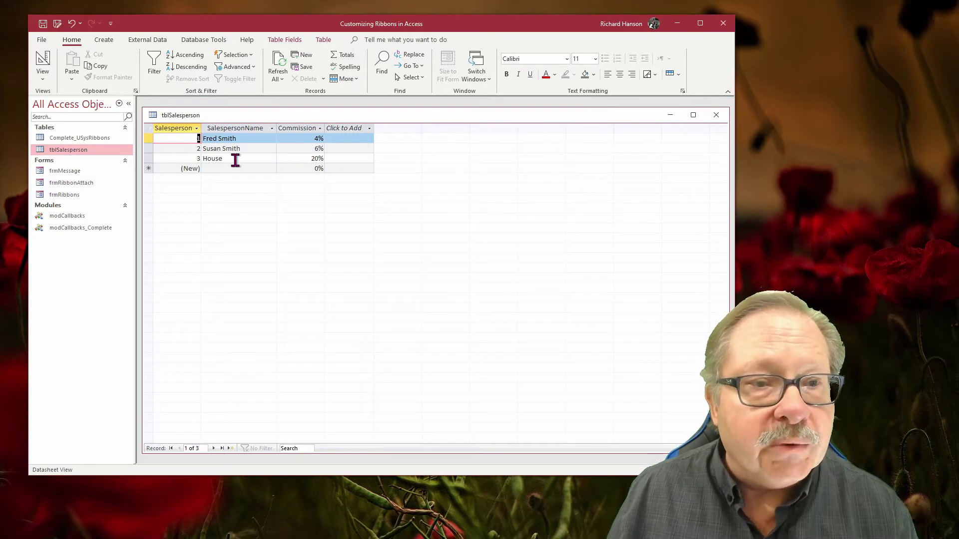
pyautogui.click(136, 91)
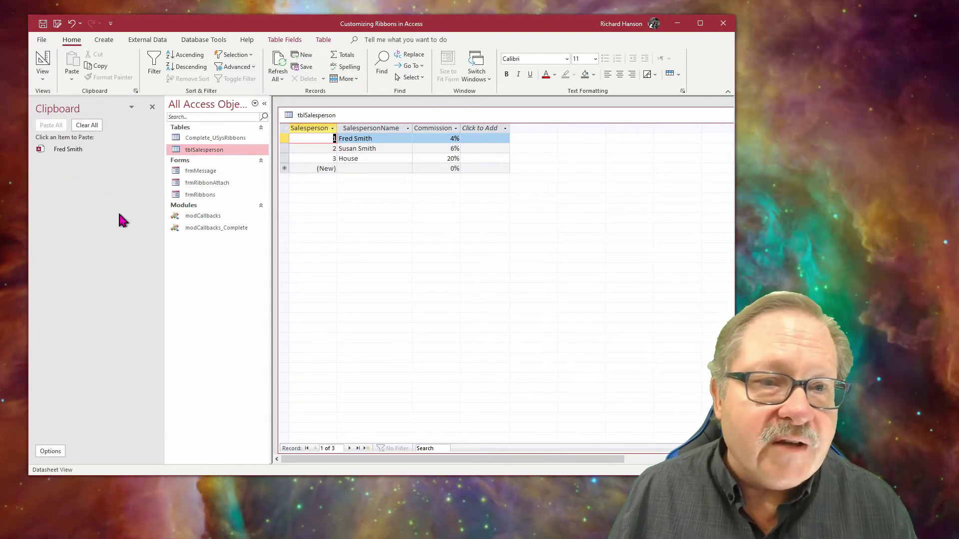
pyautogui.click(153, 107)
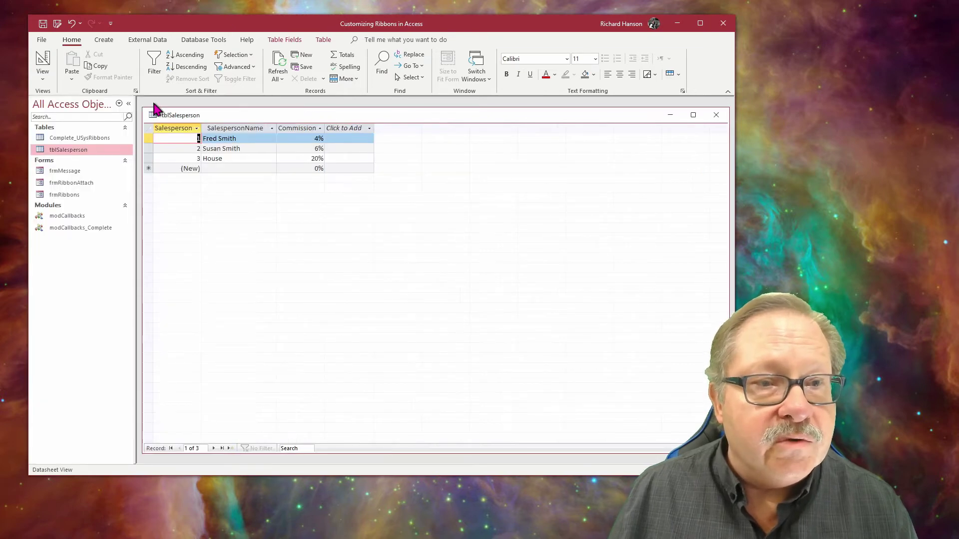
# Open Customize the Ribbon and inspect the Find group's options without changing anything
pyautogui.rightClick(496, 62)
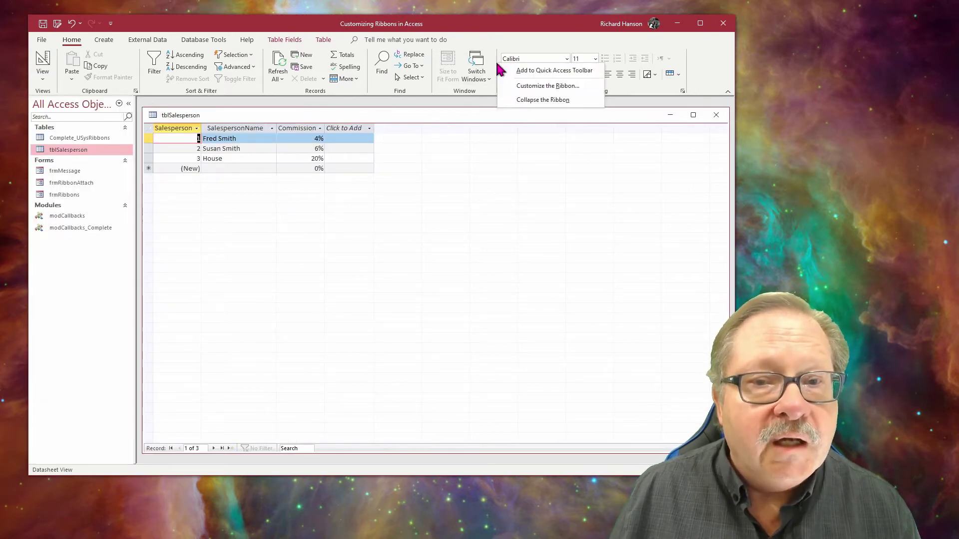
pyautogui.click(539, 85)
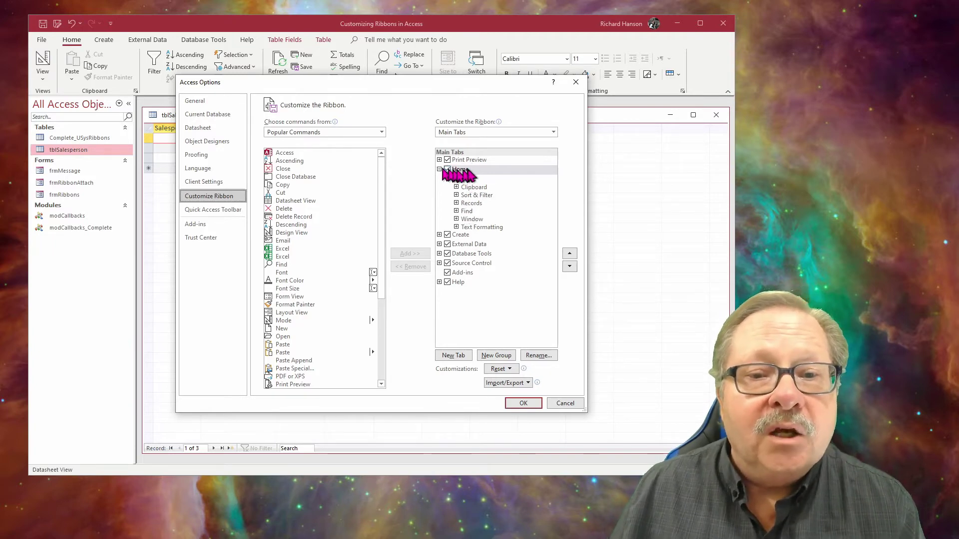
pyautogui.rightClick(465, 213)
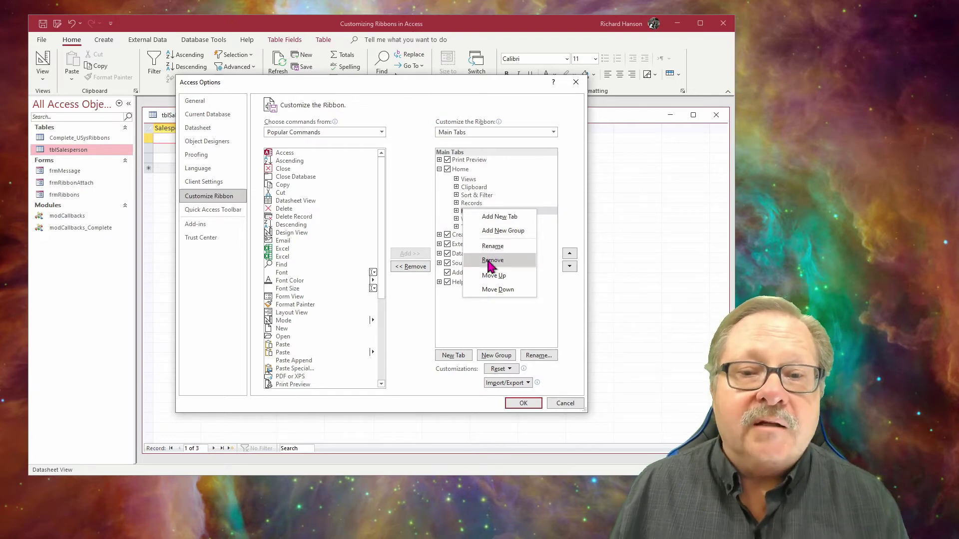
pyautogui.click(573, 301)
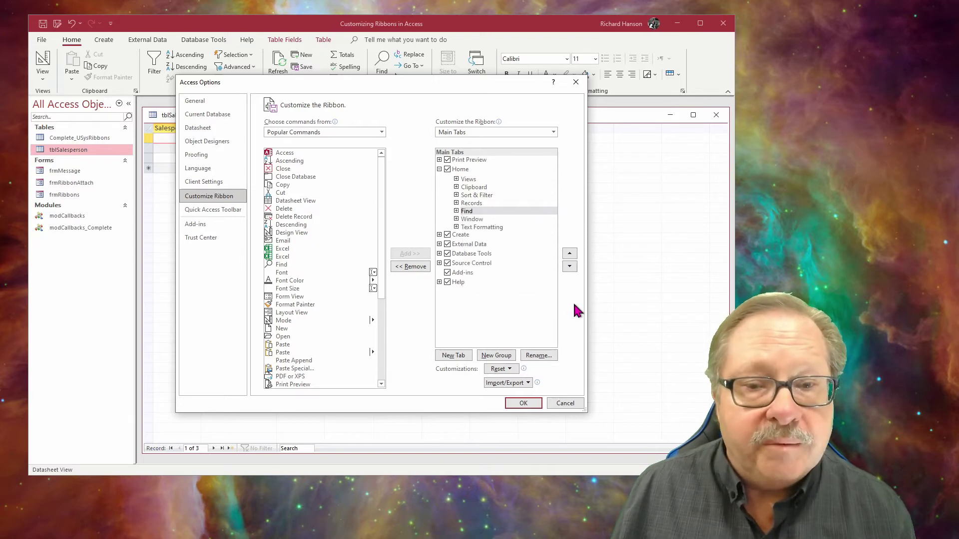
# Uncheck the Home tab under Main Tabs and collapse its group list
pyautogui.click(447, 170)
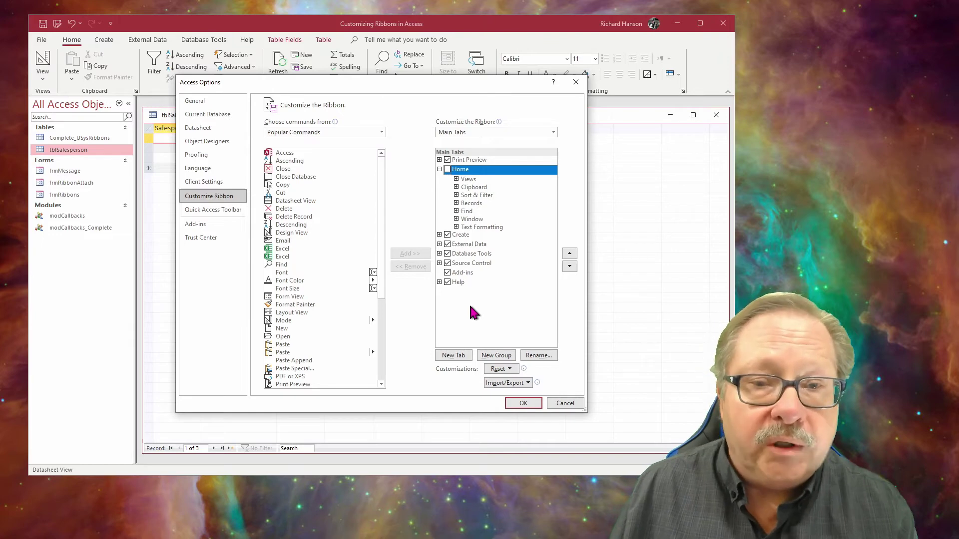
pyautogui.click(439, 169)
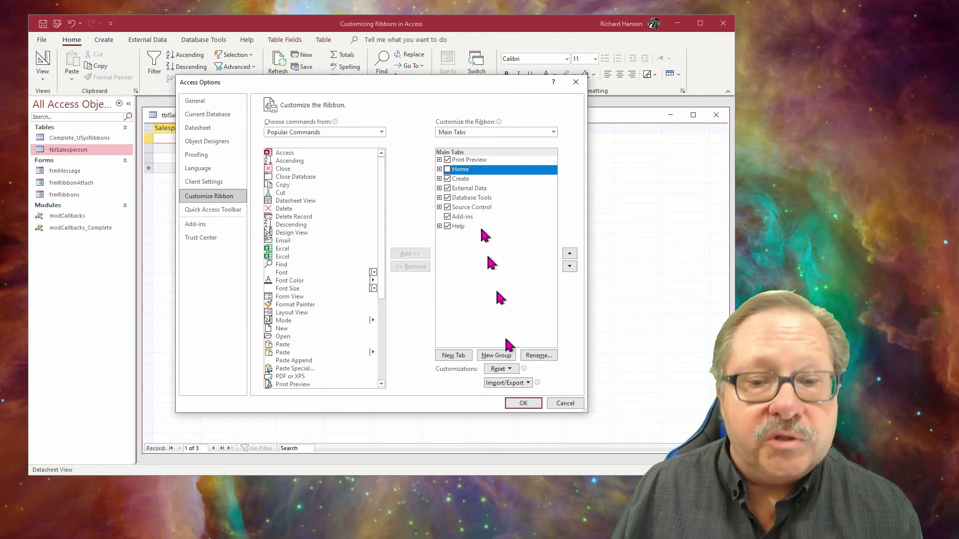
# Apply the customization with OK so the ribbon starts at Create, then bring up the ribbon's shortcut menu
pyautogui.click(523, 403)
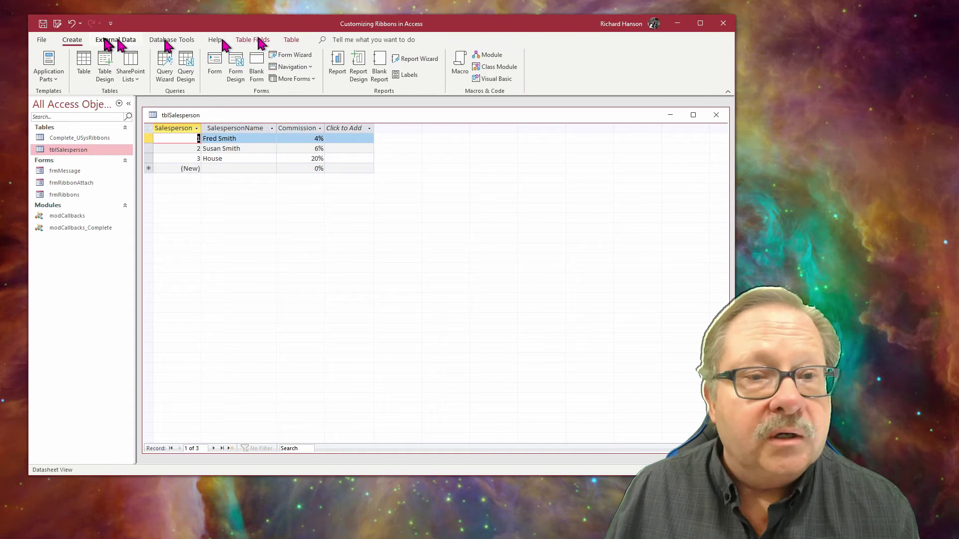
pyautogui.rightClick(535, 72)
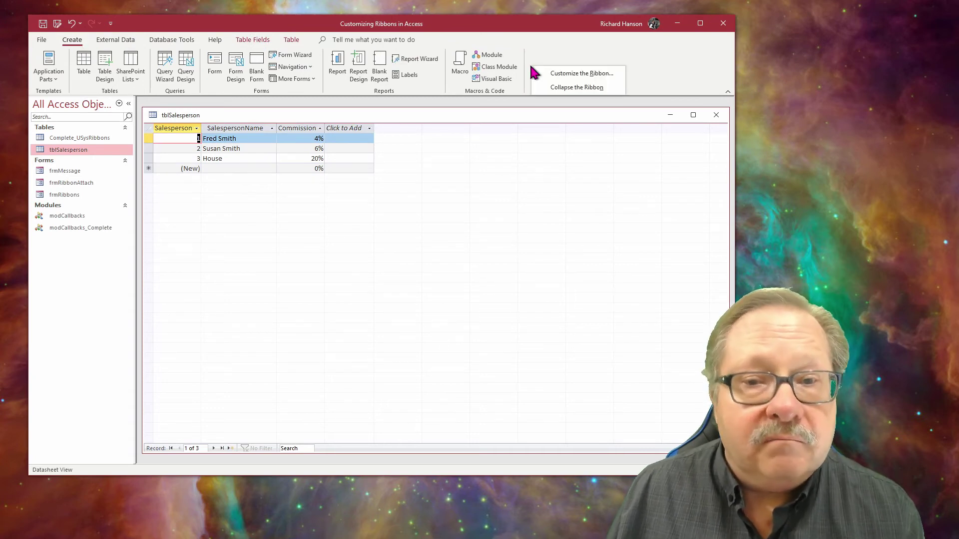
# Re-check Home in Customize the Ribbon, apply with OK, and show the Home tab's commands
pyautogui.click(571, 73)
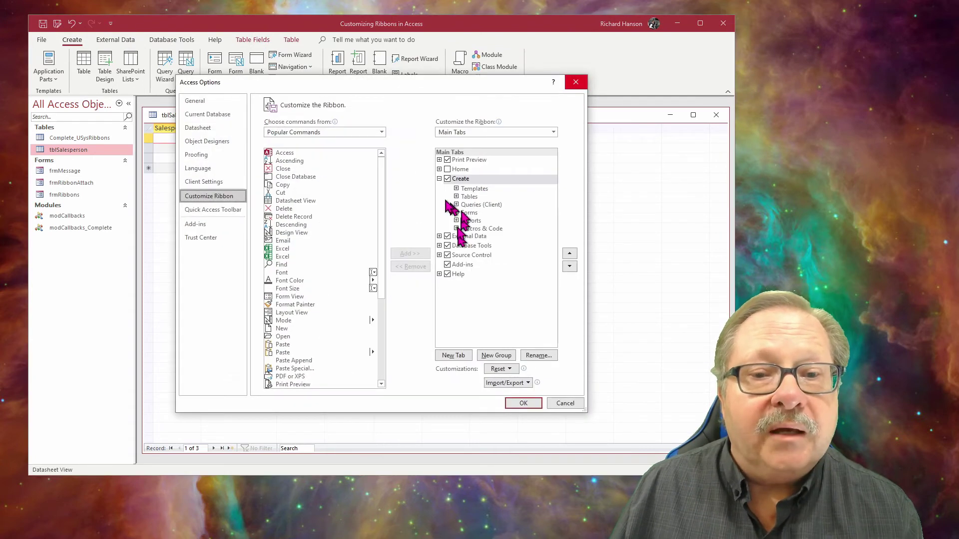
pyautogui.click(458, 169)
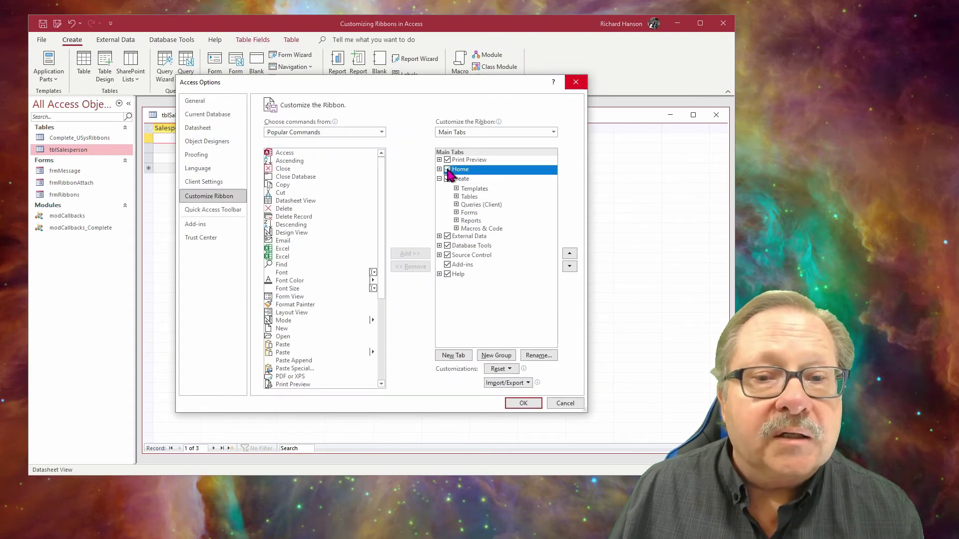
pyautogui.click(524, 403)
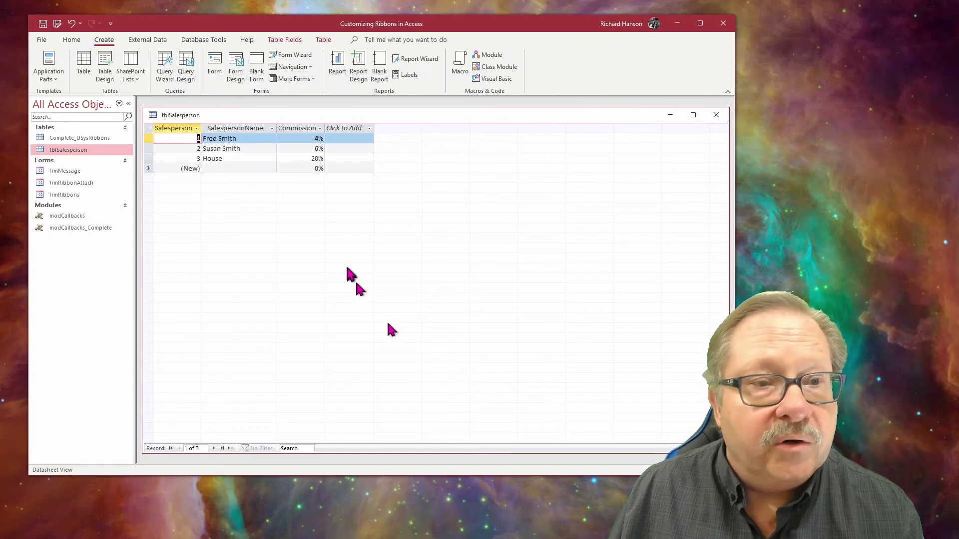
pyautogui.click(75, 42)
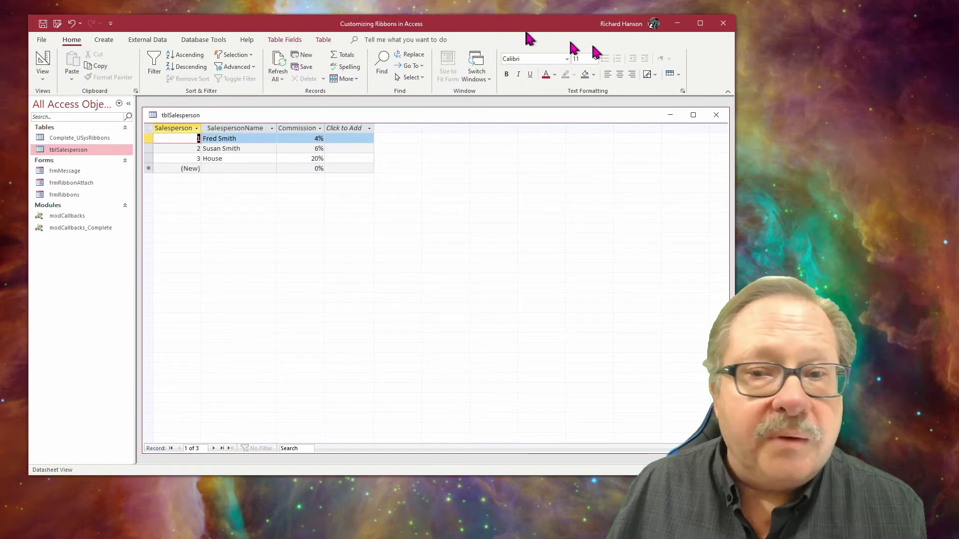
pyautogui.rightClick(699, 69)
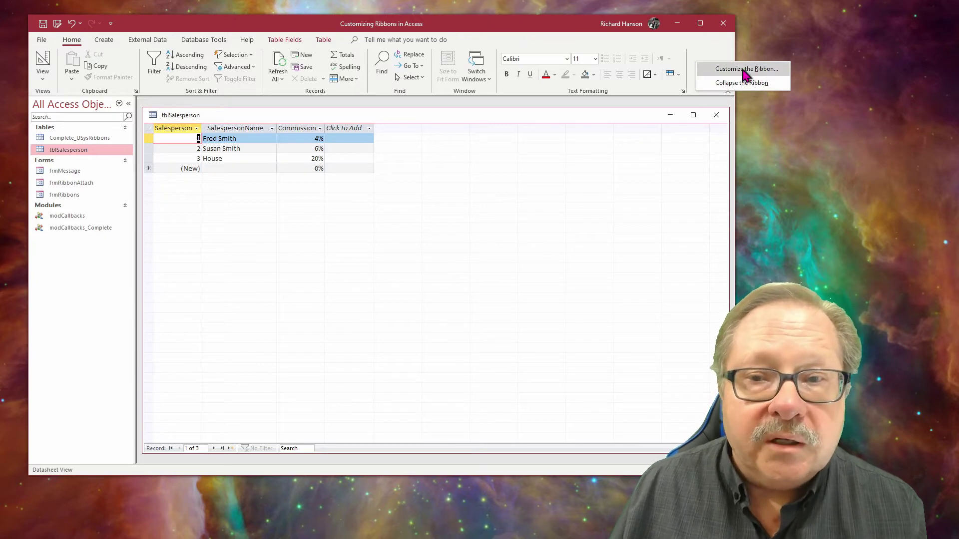
# Add a New Tab after Home and rename it to the author's first name
pyautogui.click(744, 74)
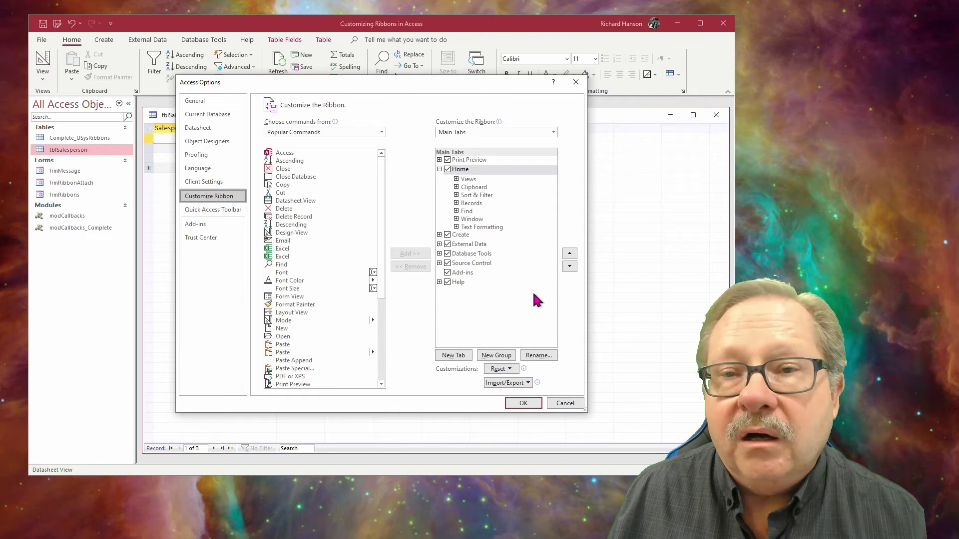
pyautogui.click(455, 357)
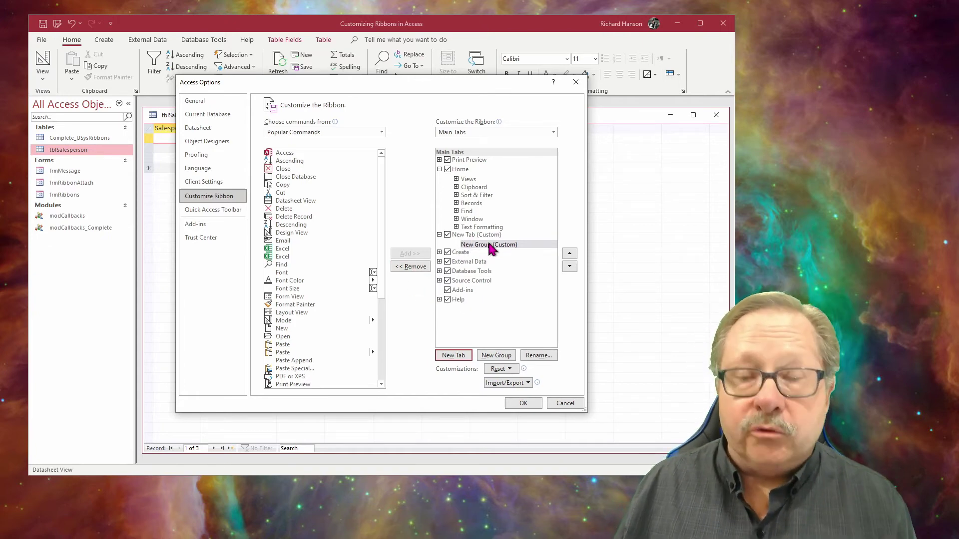
pyautogui.rightClick(457, 235)
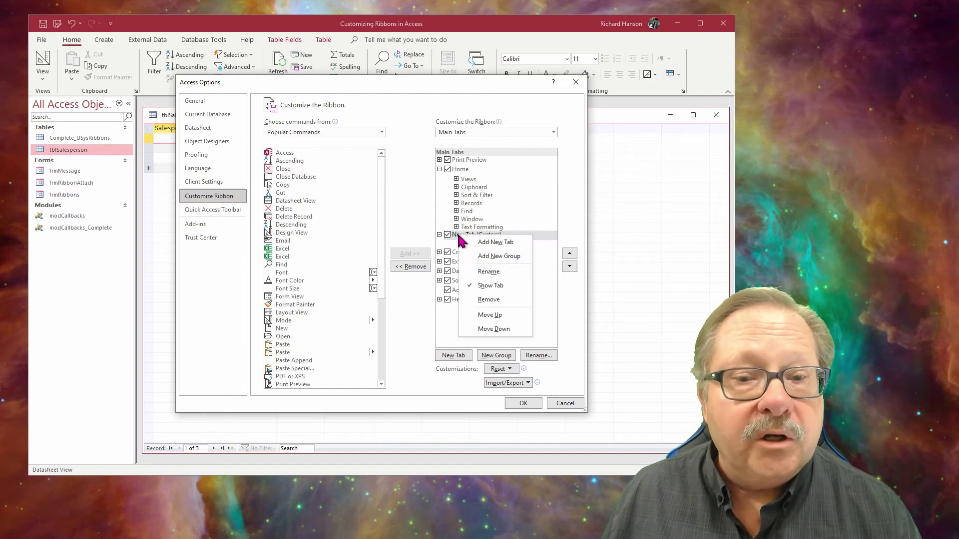
pyautogui.click(494, 272)
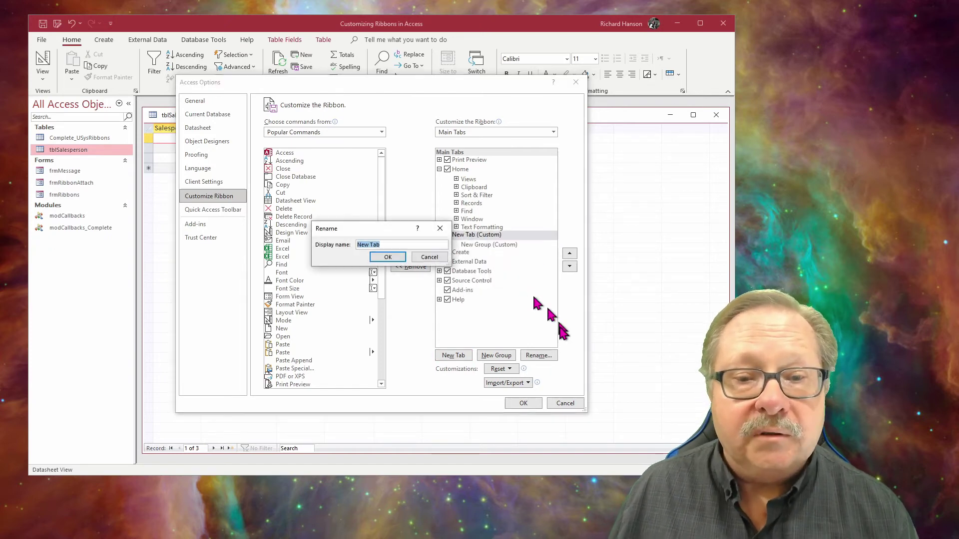
pyautogui.write('Ricvk')
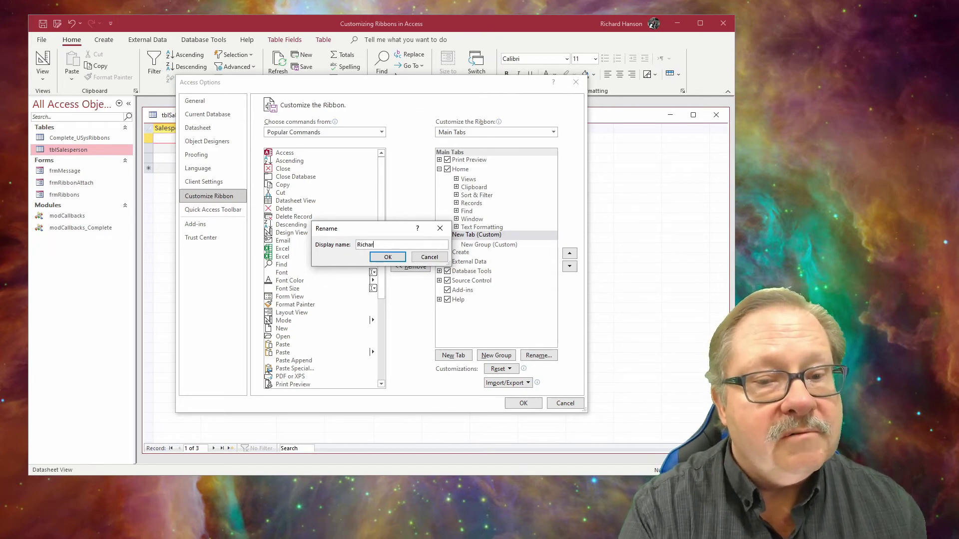
pyautogui.click(388, 258)
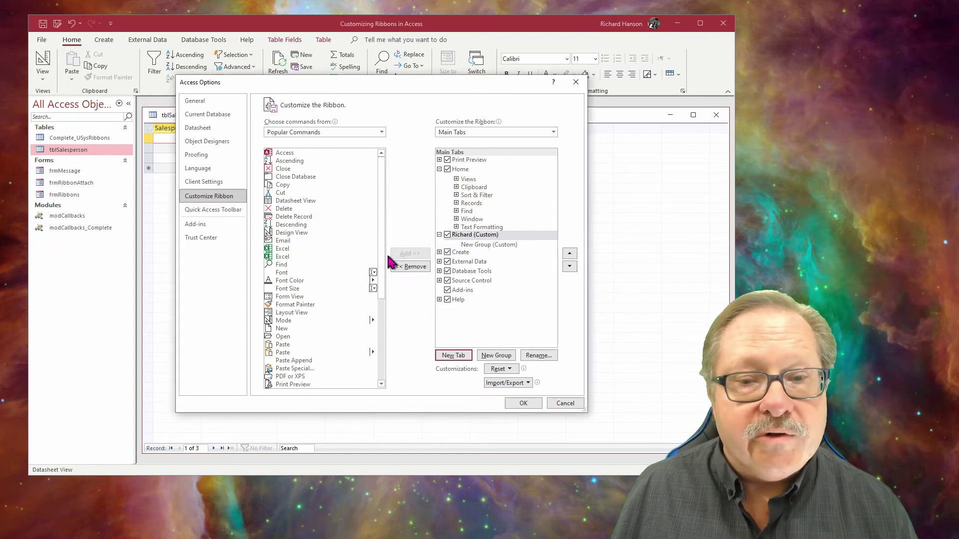
# Rename the custom tab's New Group (Custom) to 'My Icons'
pyautogui.click(487, 246)
pyautogui.rightClick(489, 250)
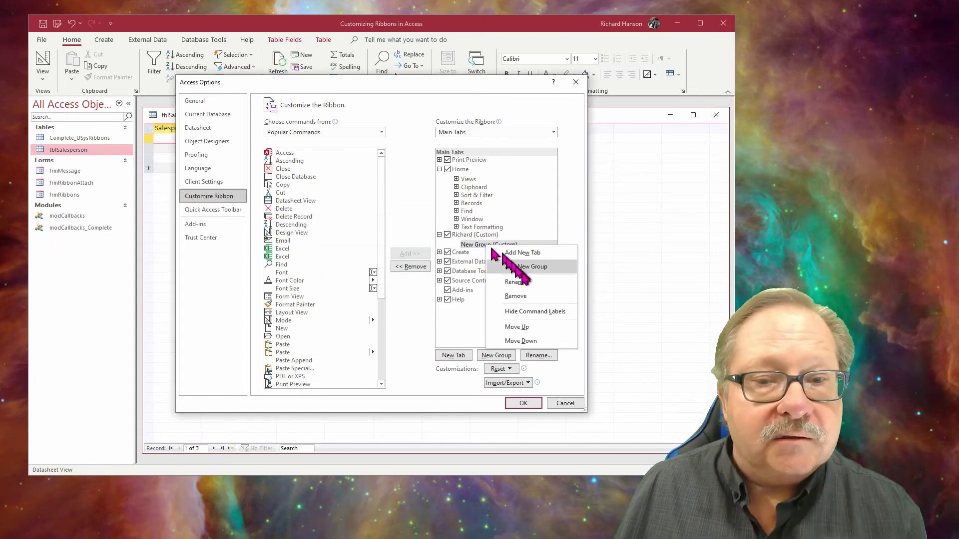
pyautogui.click(517, 289)
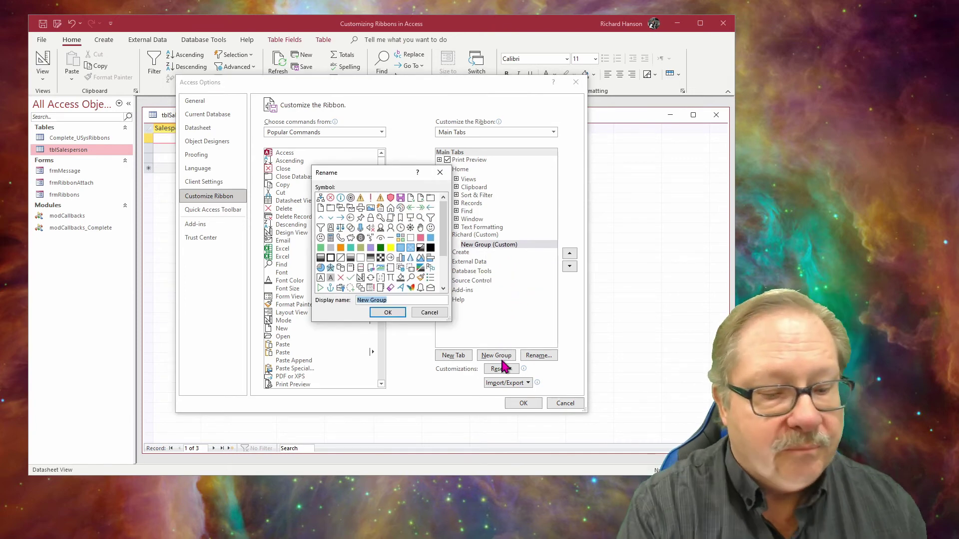
pyautogui.write('My Icons')
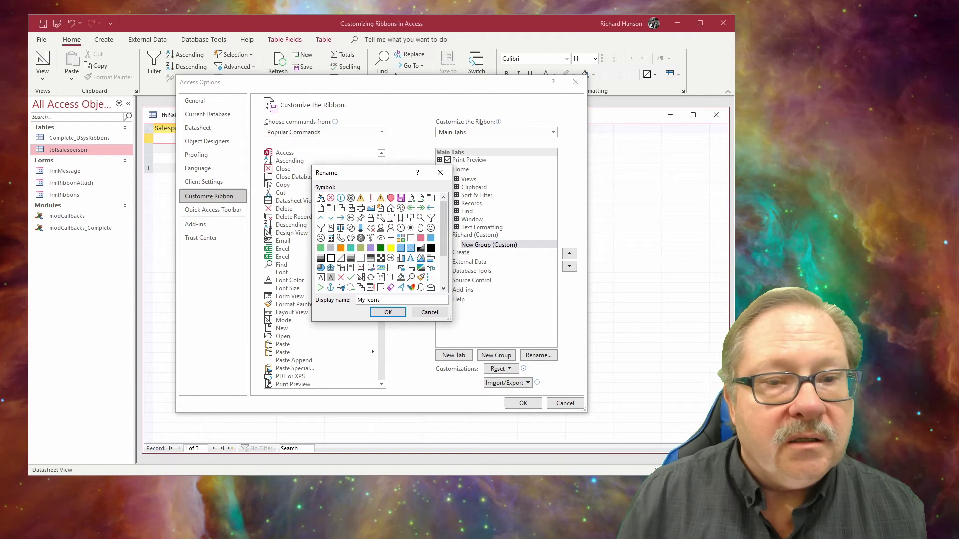
pyautogui.click(388, 313)
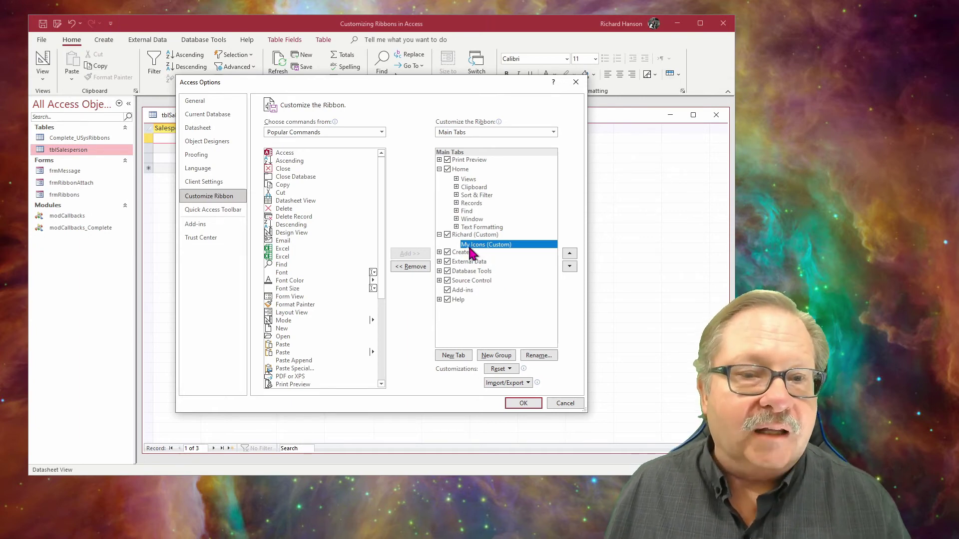
# Add Delete, Cut, Copy and Paste from Popular Commands into the My Icons group
pyautogui.moveTo(293, 208); pyautogui.dragTo(481, 249)
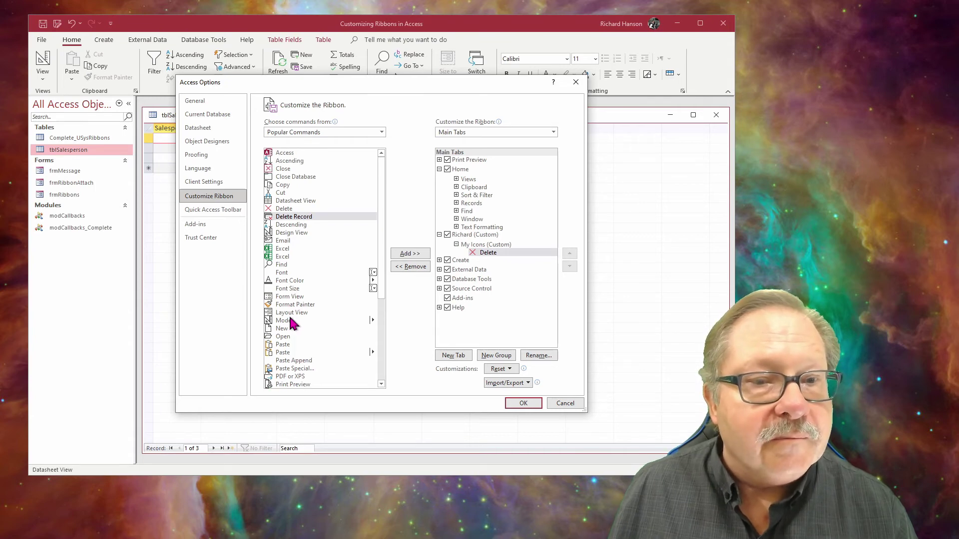
pyautogui.click(280, 193)
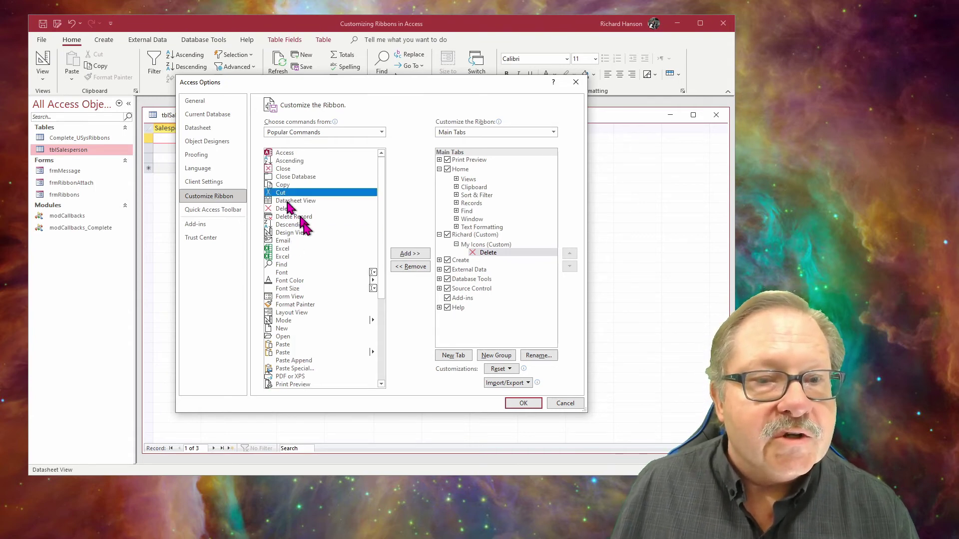
pyautogui.click(407, 253)
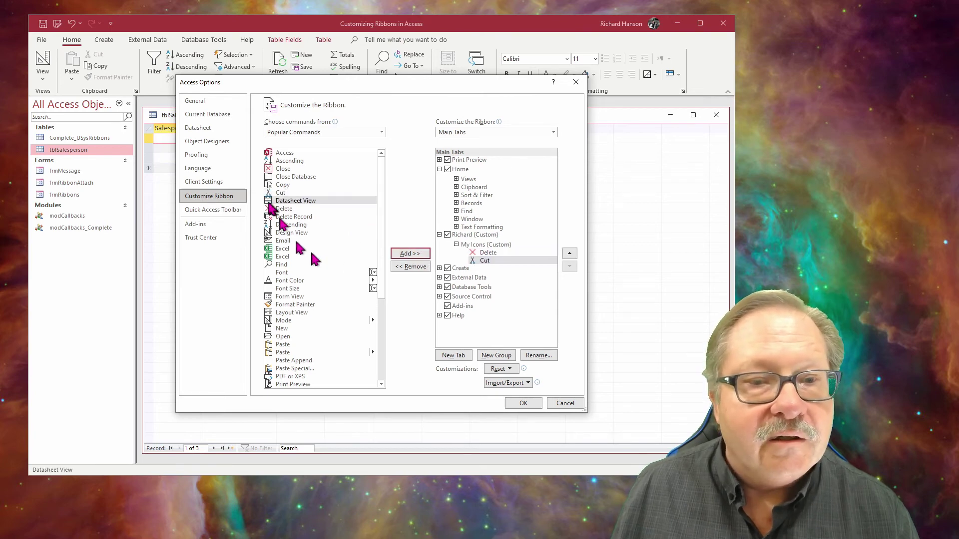
pyautogui.click(282, 184)
pyautogui.click(408, 254)
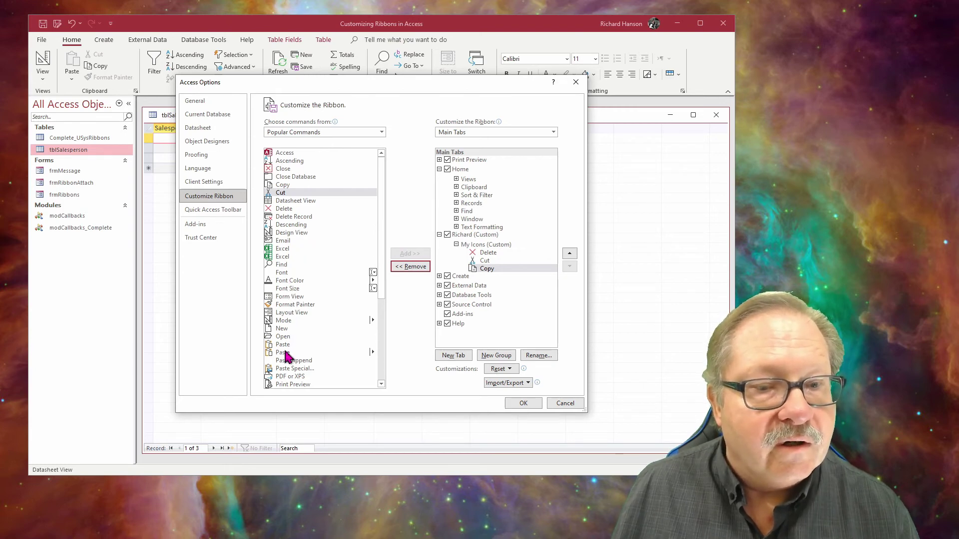
pyautogui.moveTo(283, 345); pyautogui.dragTo(489, 274)
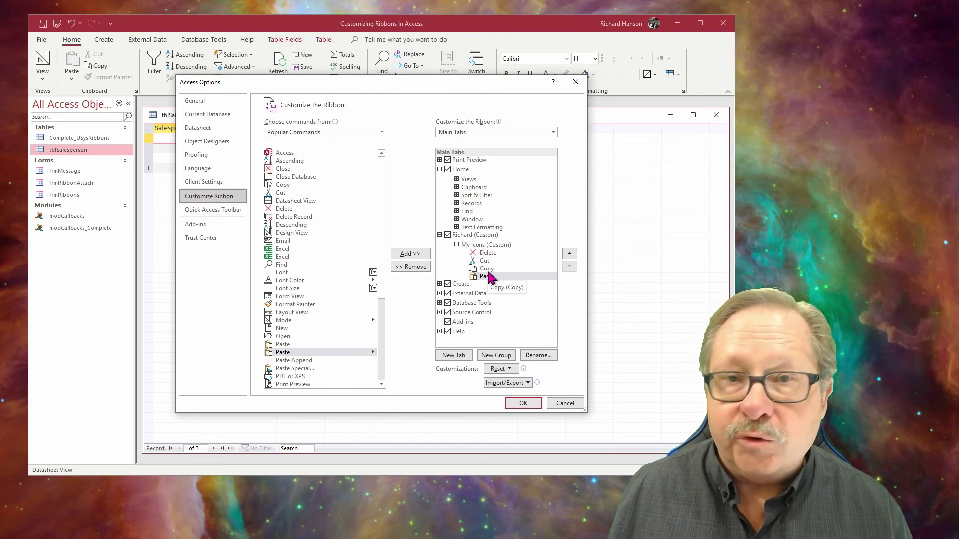
# Move the collapsed custom tab below Database Tools in Main Tabs and apply with OK
pyautogui.click(439, 235)
pyautogui.moveTo(457, 236); pyautogui.dragTo(457, 280)
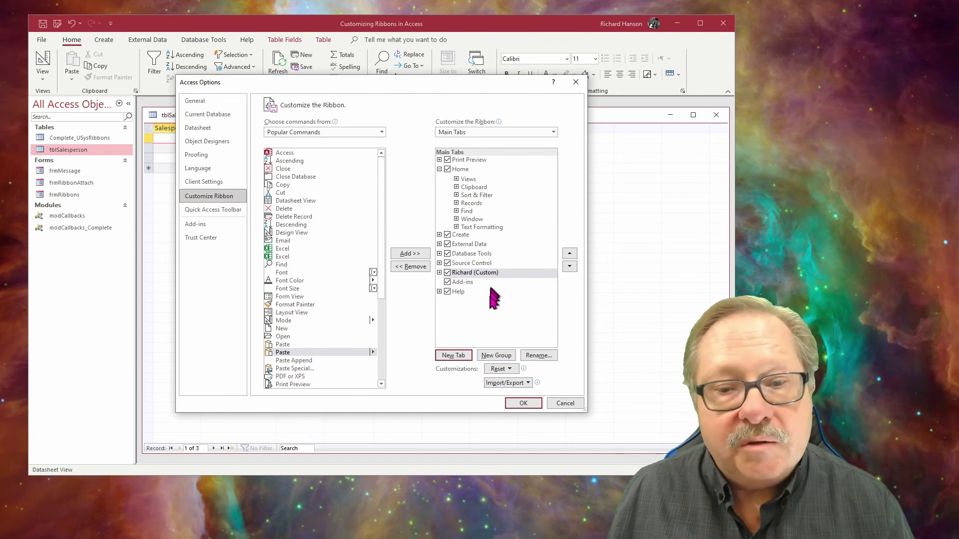
pyautogui.click(520, 403)
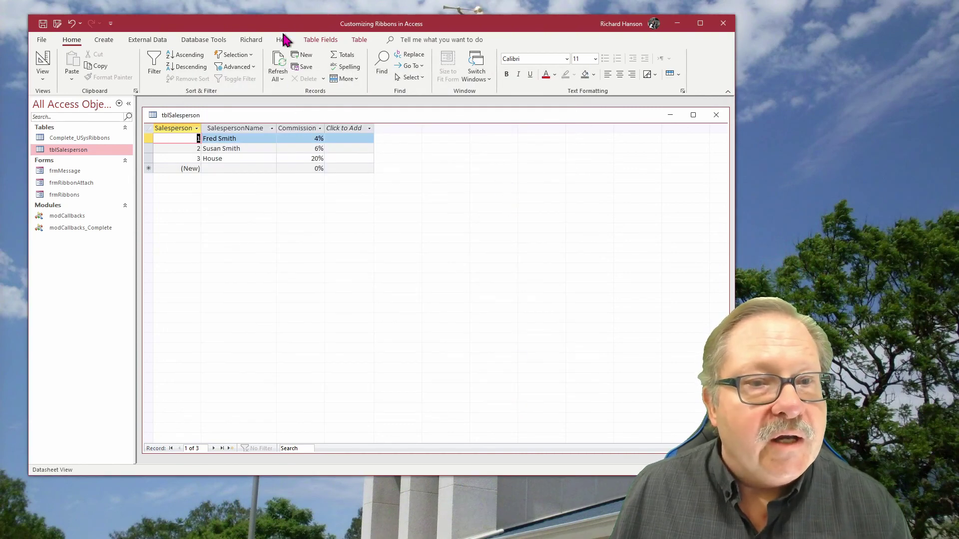
# Using the custom tab's My Icons buttons, copy record 2's name into a new record's name field
pyautogui.click(252, 41)
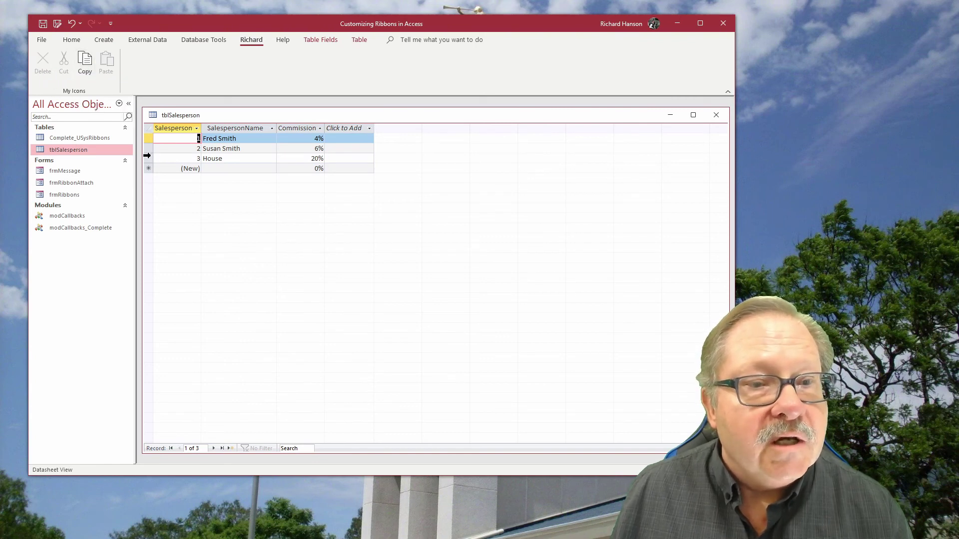
pyautogui.click(148, 149)
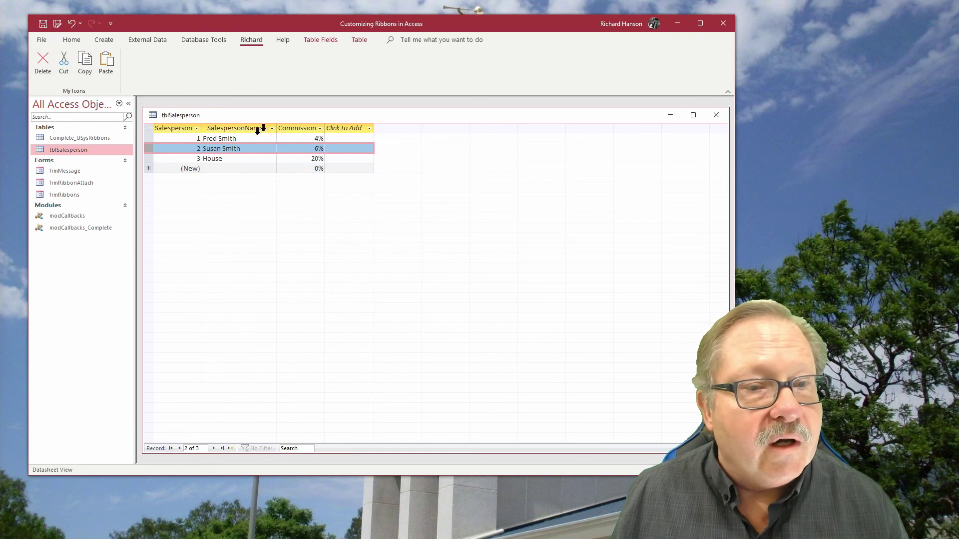
pyautogui.moveTo(202, 148); pyautogui.dragTo(241, 150)
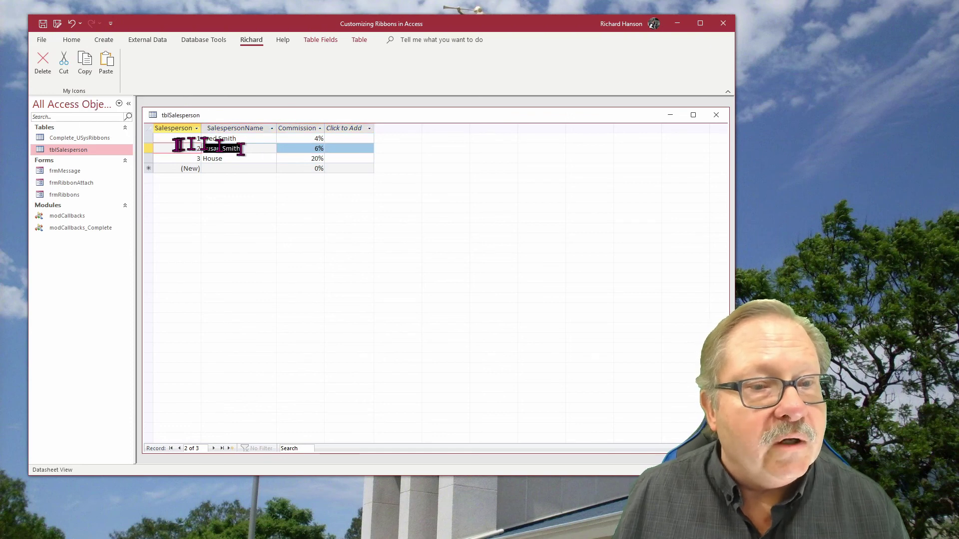
pyautogui.click(217, 167)
pyautogui.click(108, 61)
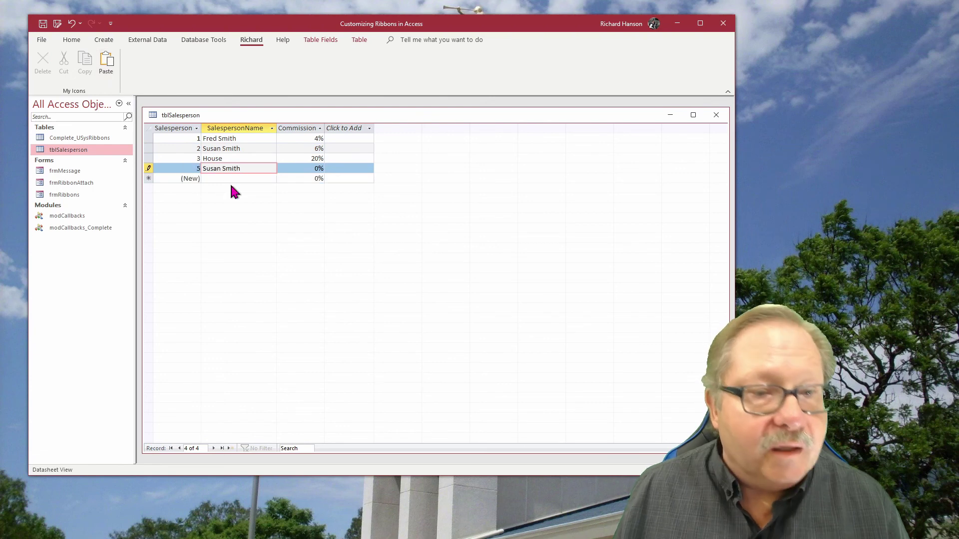